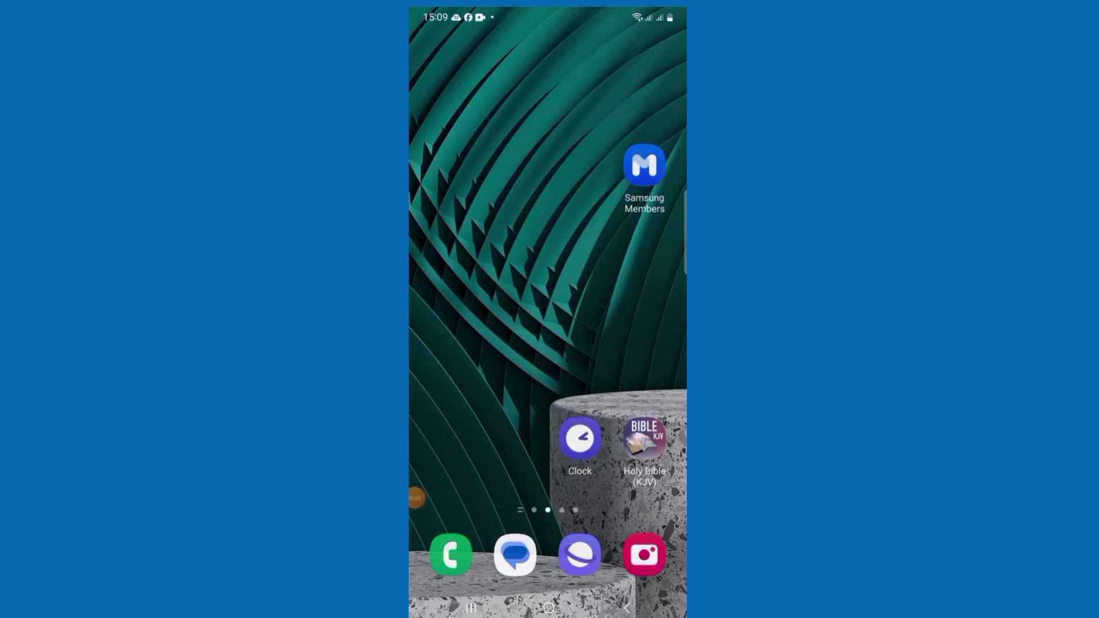
Launch CloudSEE Int'l Pro from the app drawer and start adding a new camera
{"action": "left_click_drag", "start_coordinate": [548, 458], "coordinate": [548, 229]}
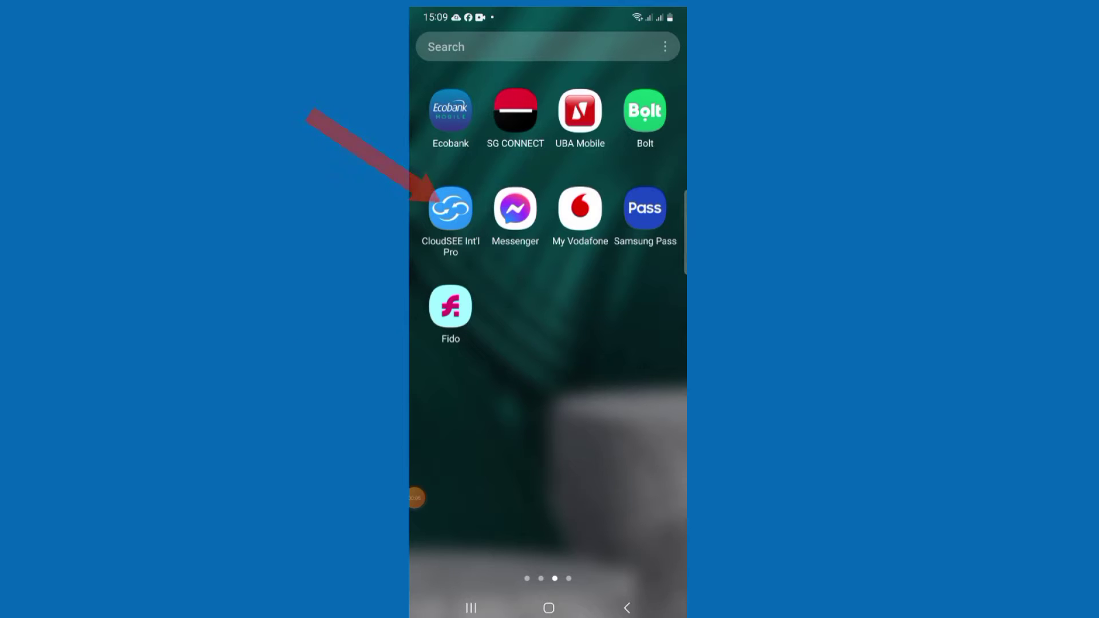
{"action": "left_click", "coordinate": [451, 209]}
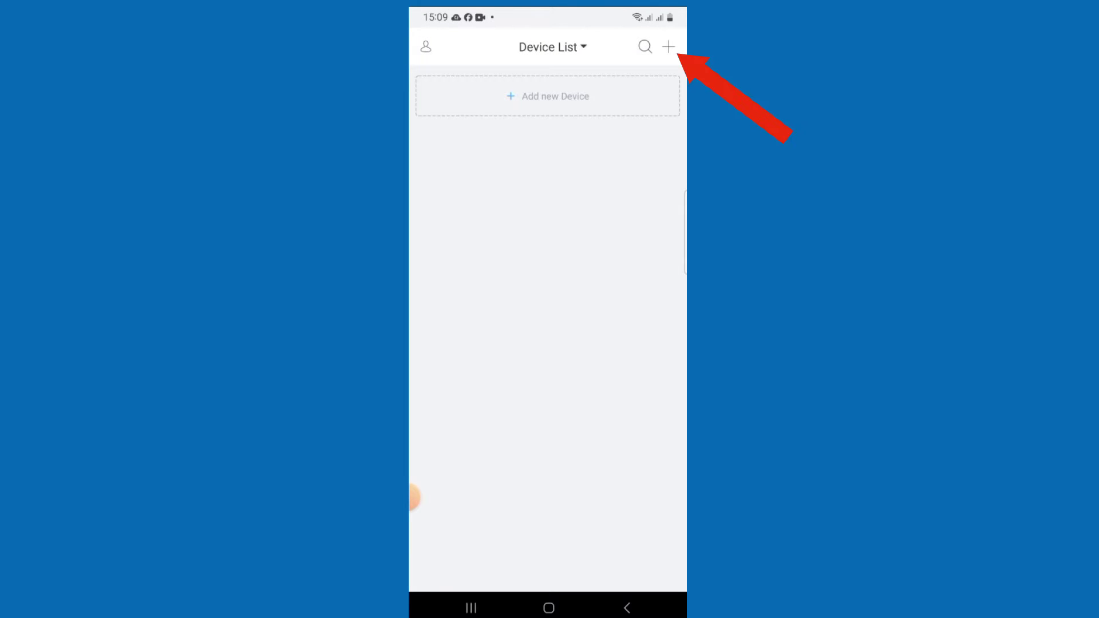
{"action": "left_click", "coordinate": [669, 46]}
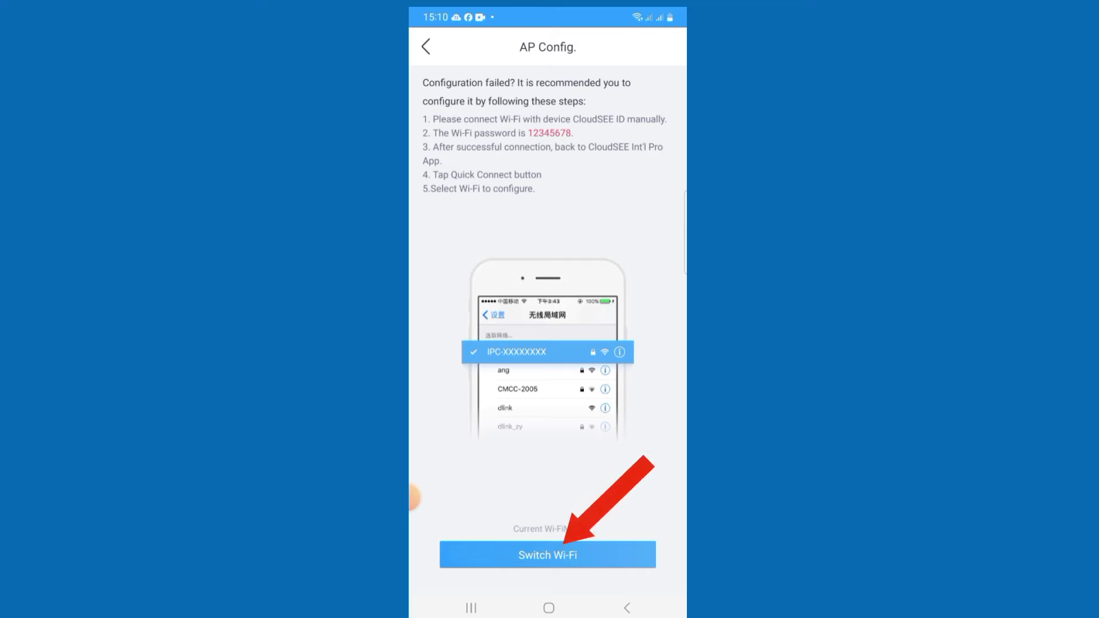
From the AP Config page, go to the phone's Wi-Fi settings to join the camera hotspot
{"action": "left_click", "coordinate": [548, 555]}
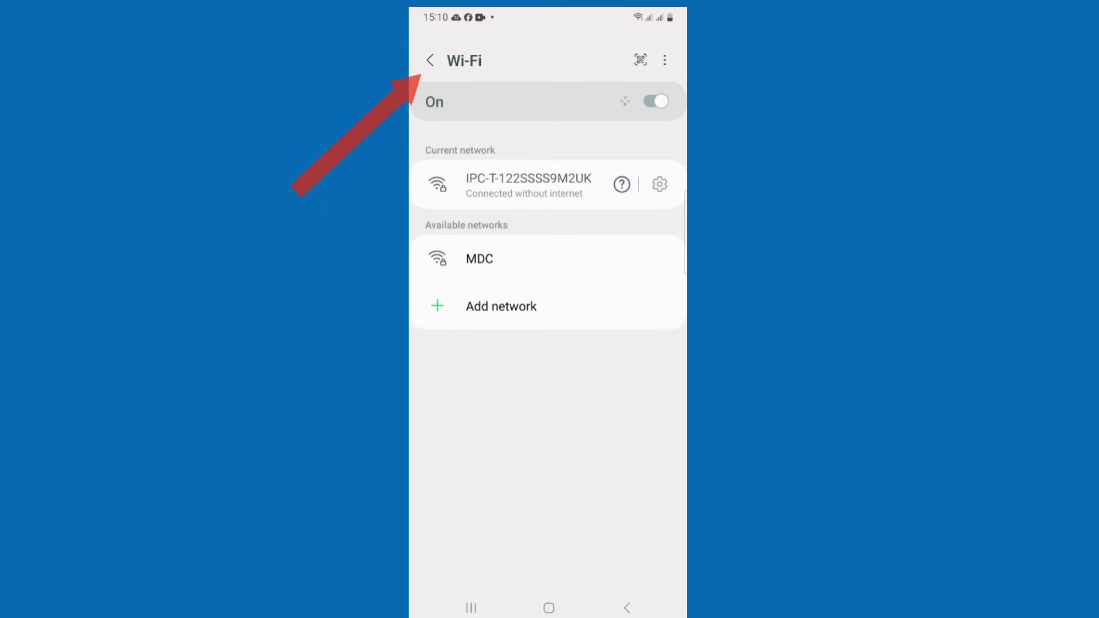
Back out to the main Settings page and return to CloudSEE Int'l Pro
{"action": "left_click", "coordinate": [430, 60]}
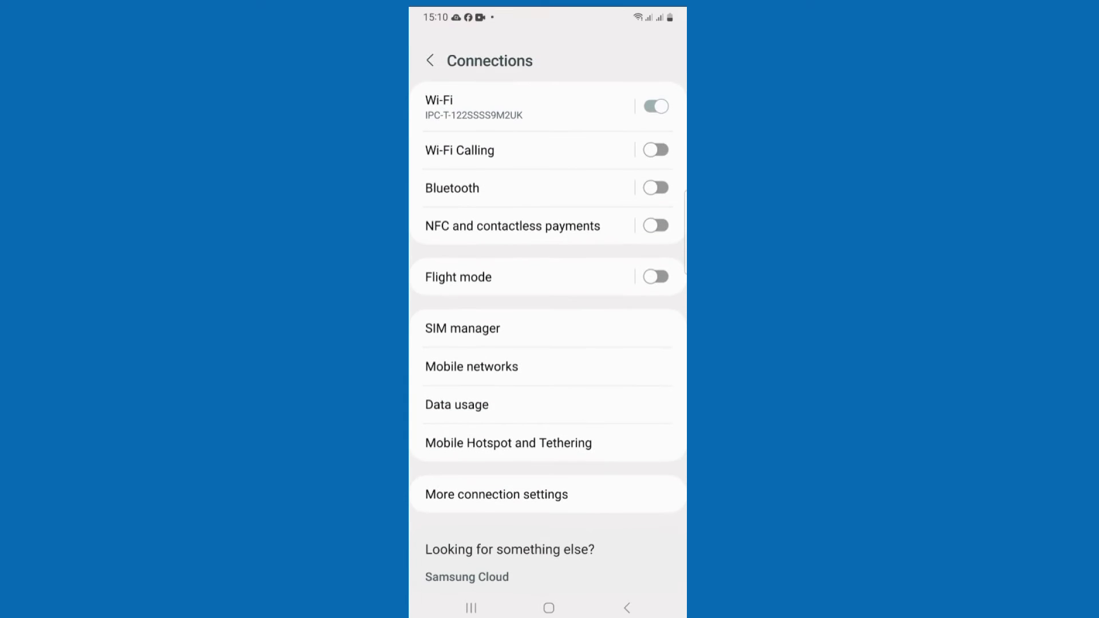
{"action": "left_click", "coordinate": [430, 60]}
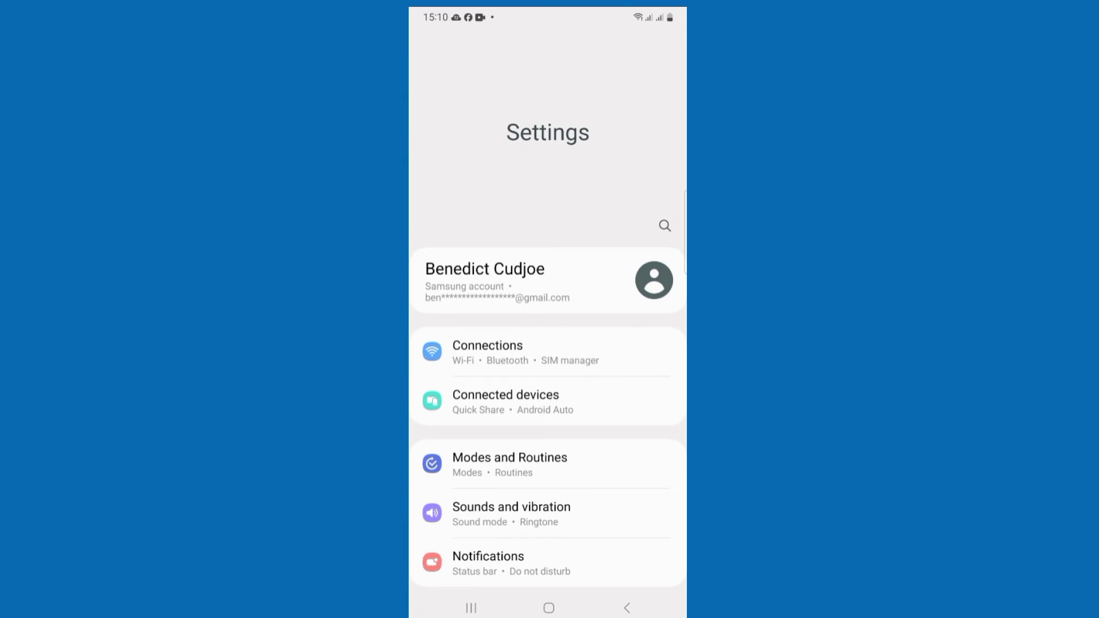
{"action": "left_click", "coordinate": [627, 608]}
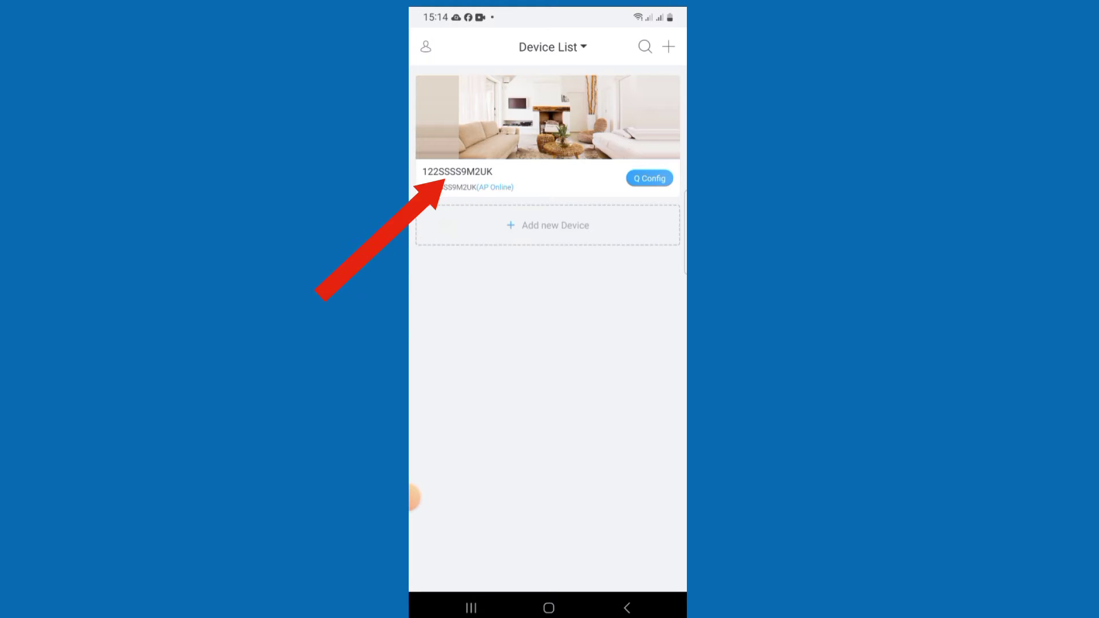
Open camera 122SSSS9M2UK's live video and bring up its PTZ controls
{"action": "left_click", "coordinate": [548, 118]}
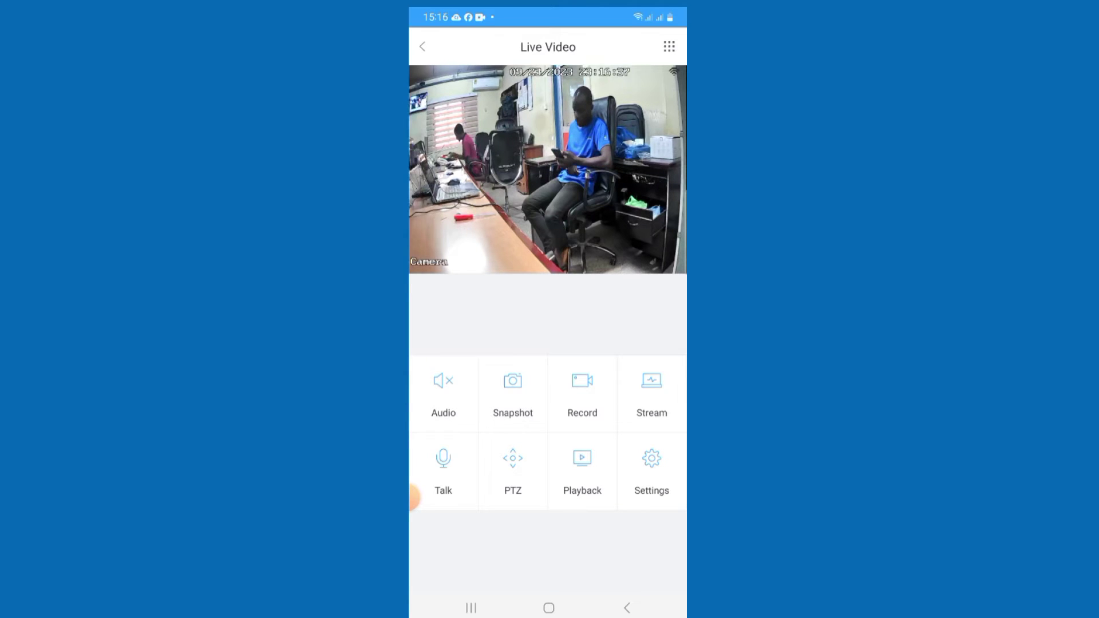
{"action": "left_click", "coordinate": [513, 458]}
Pan the live camera view to the left with the PTZ direction pad
{"action": "left_click", "coordinate": [442, 432]}
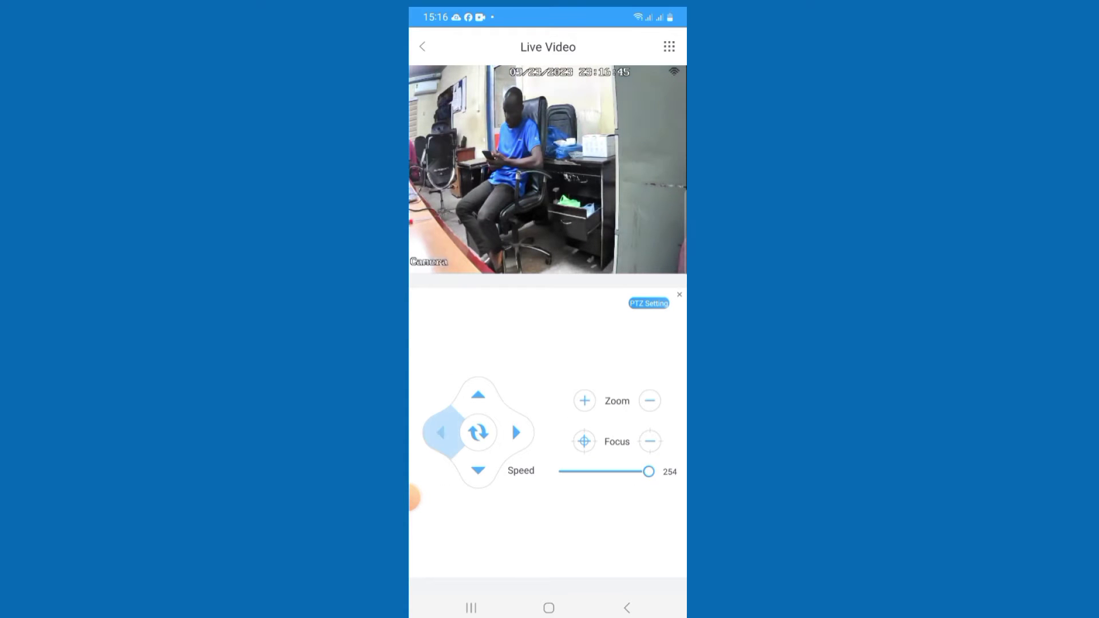
{"action": "left_click", "coordinate": [442, 432]}
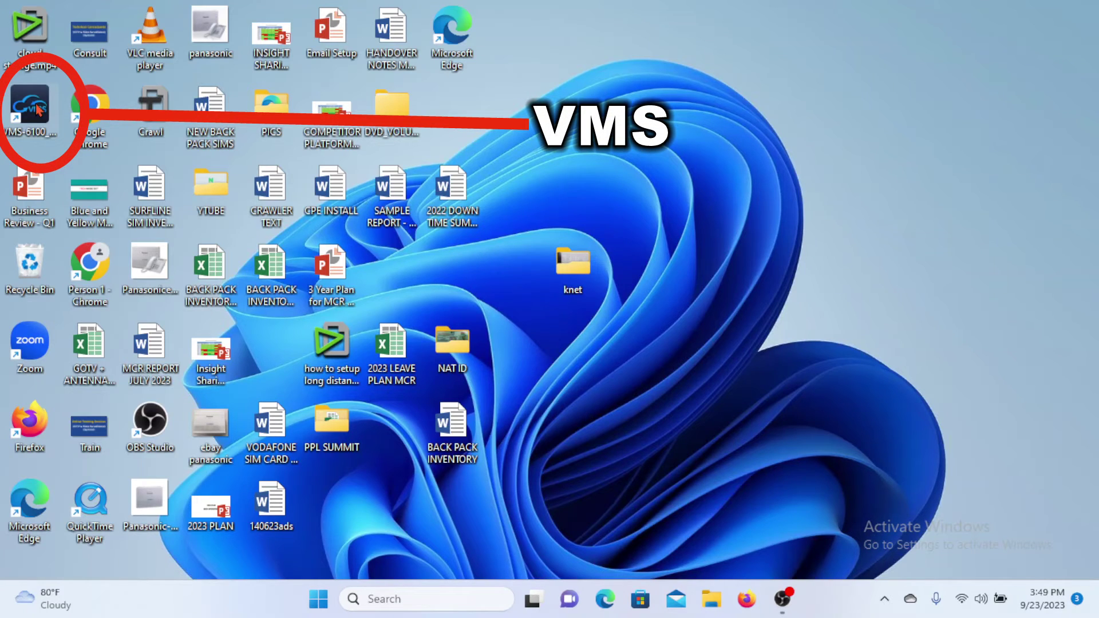
Launch VMS-6100 from the desktop and log in with the account password
{"action": "left_click", "coordinate": [37, 108]}
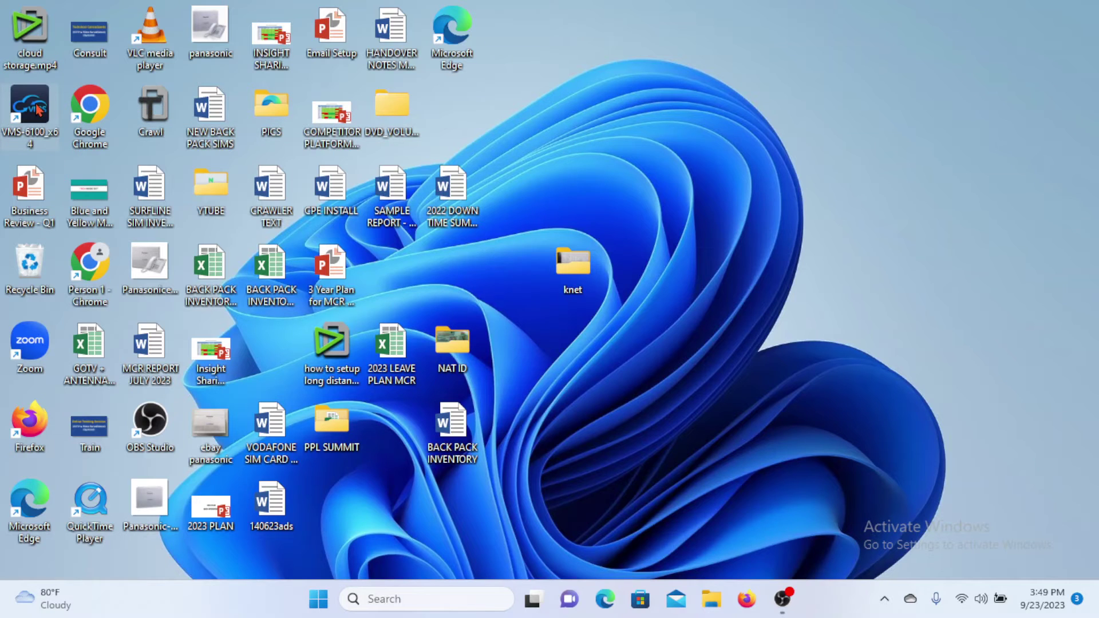
{"action": "double_click", "coordinate": [36, 108]}
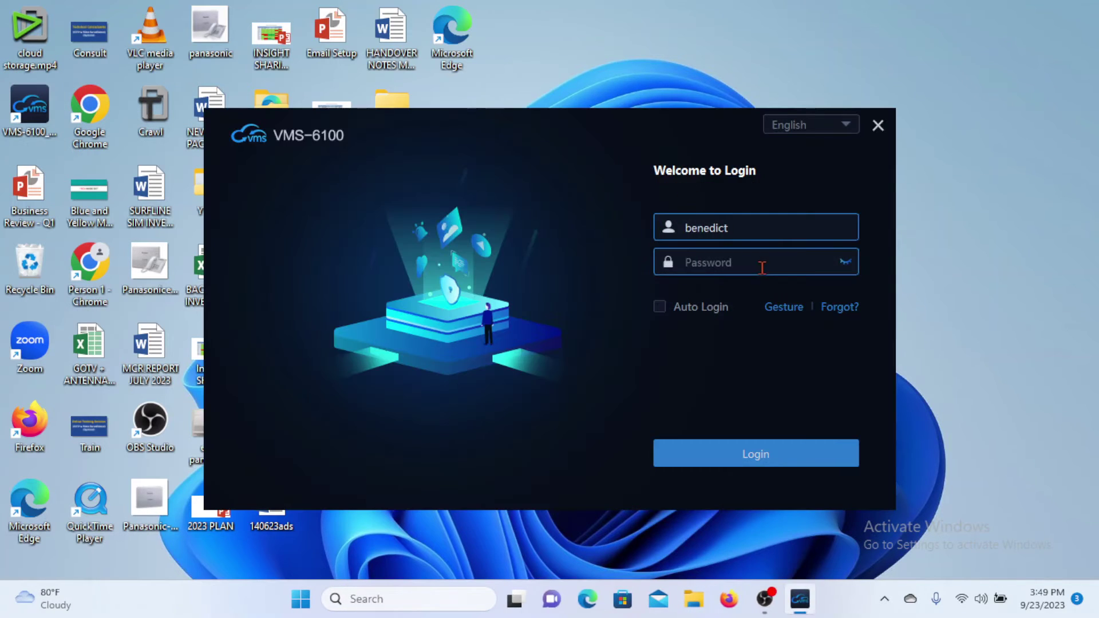
{"action": "left_click", "coordinate": [762, 268]}
{"action": "type", "text": "••••••••"}
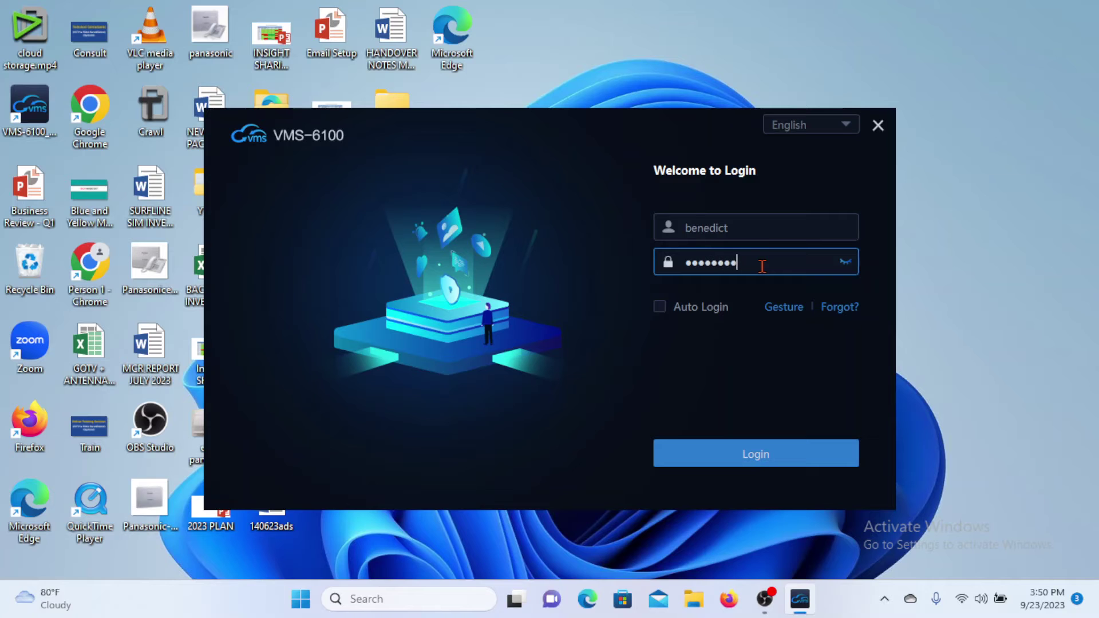
{"action": "type", "text": "•••••"}
{"action": "left_click", "coordinate": [760, 454]}
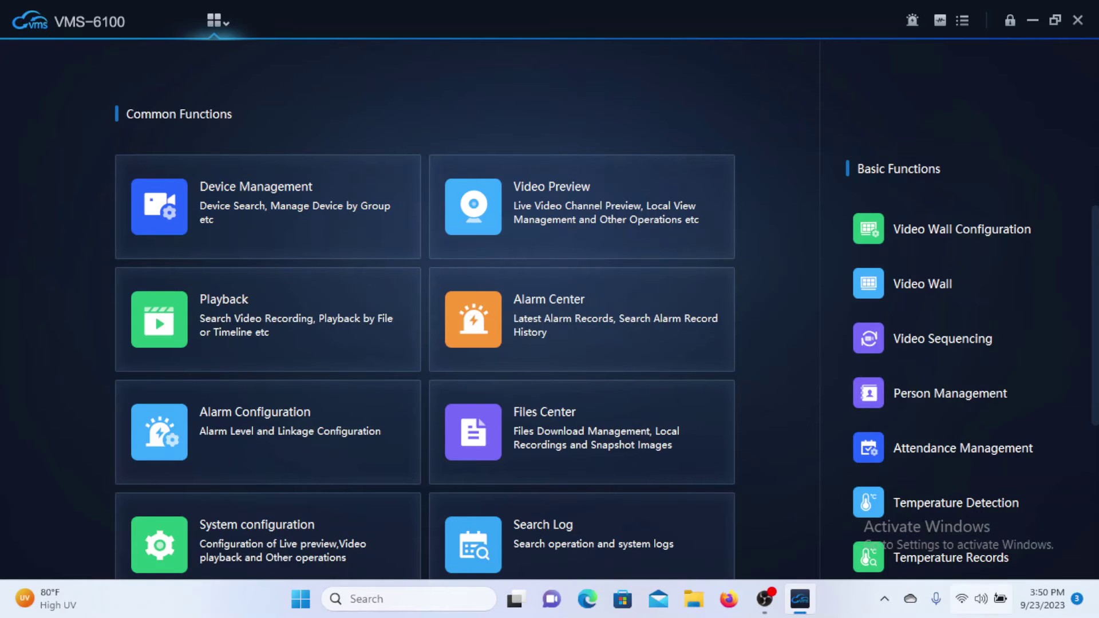
{"action": "left_click", "coordinate": [964, 604]}
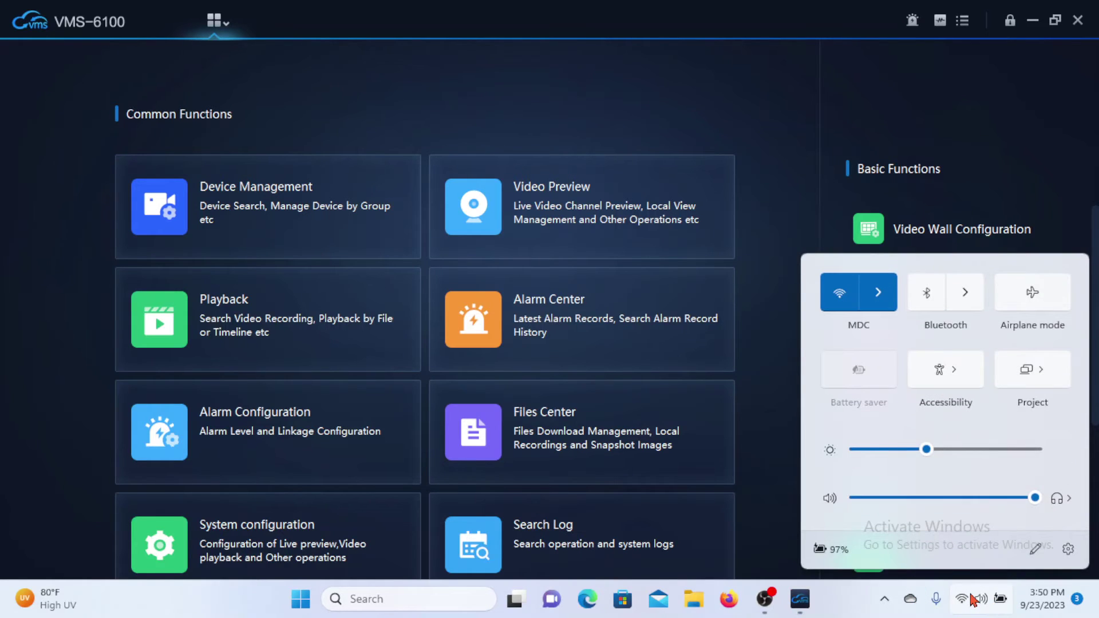
Connect the PC to the IPC-T-122SSSS9M2UK Wi-Fi network and close the network panel
{"action": "left_click", "coordinate": [879, 295]}
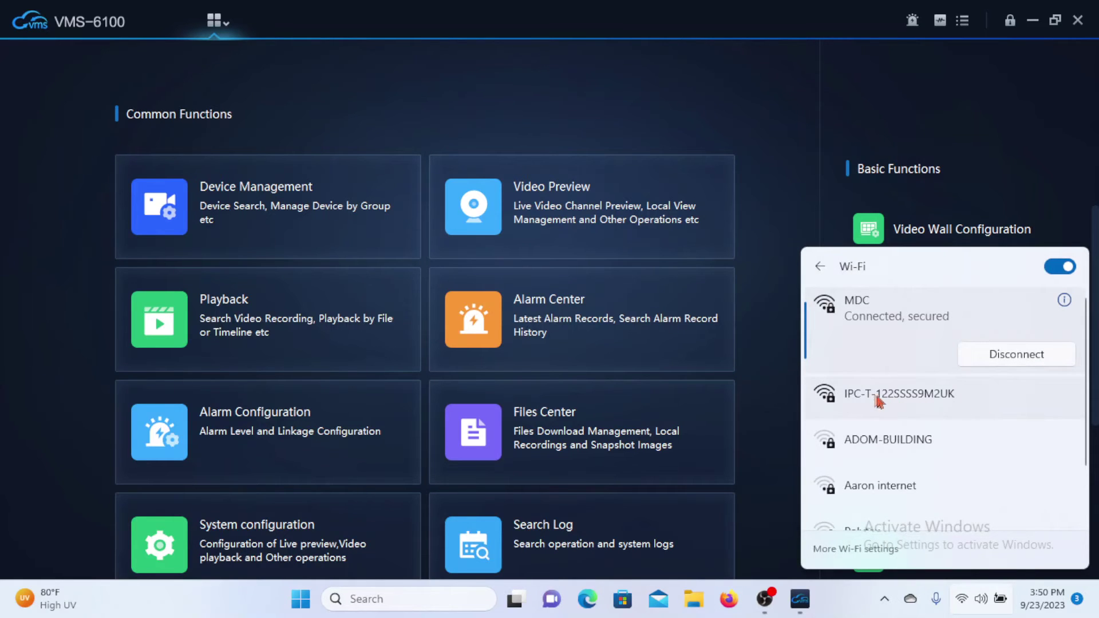
{"action": "left_click", "coordinate": [938, 395]}
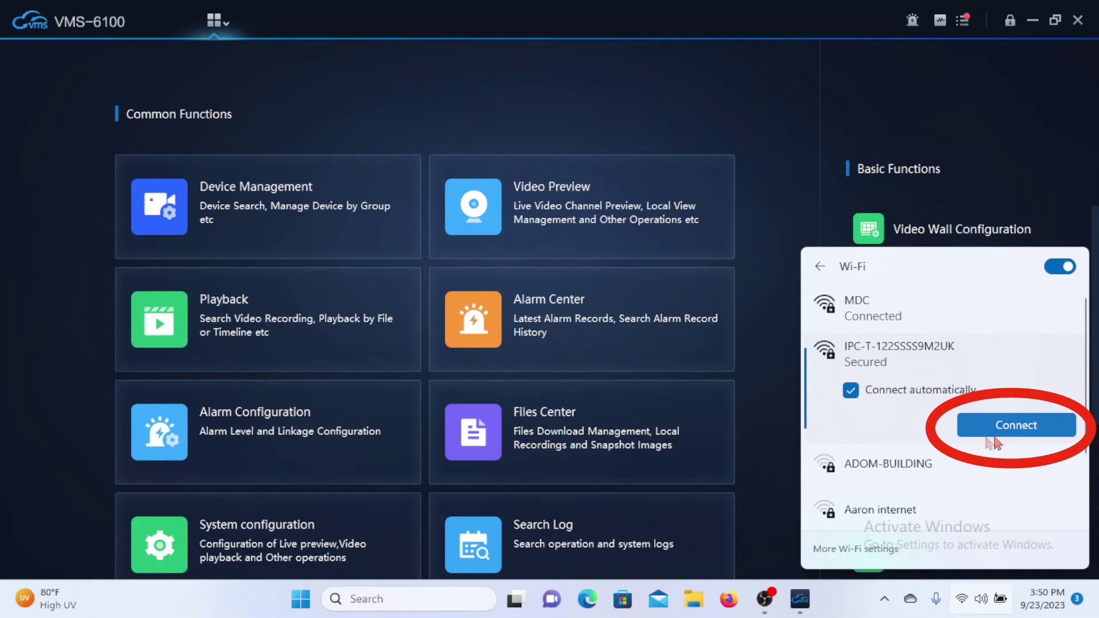
{"action": "left_click", "coordinate": [1021, 425]}
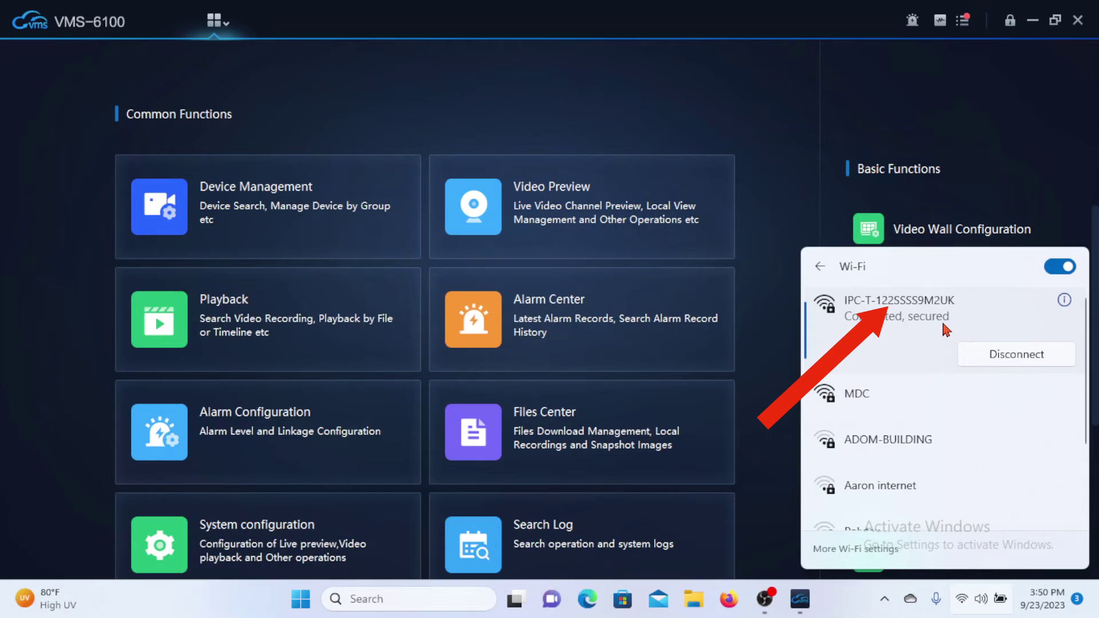
{"action": "left_click", "coordinate": [784, 143]}
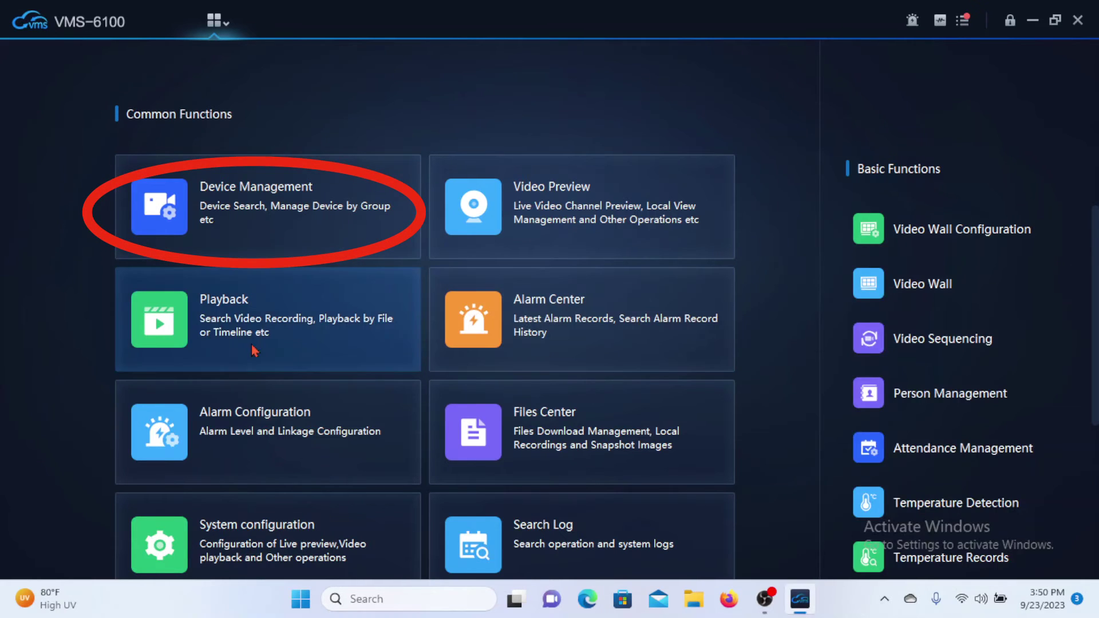
Search the network and add camera 122SSSS9M2UK (10.10.0.1:18320) to Device Management
{"action": "left_click", "coordinate": [340, 184]}
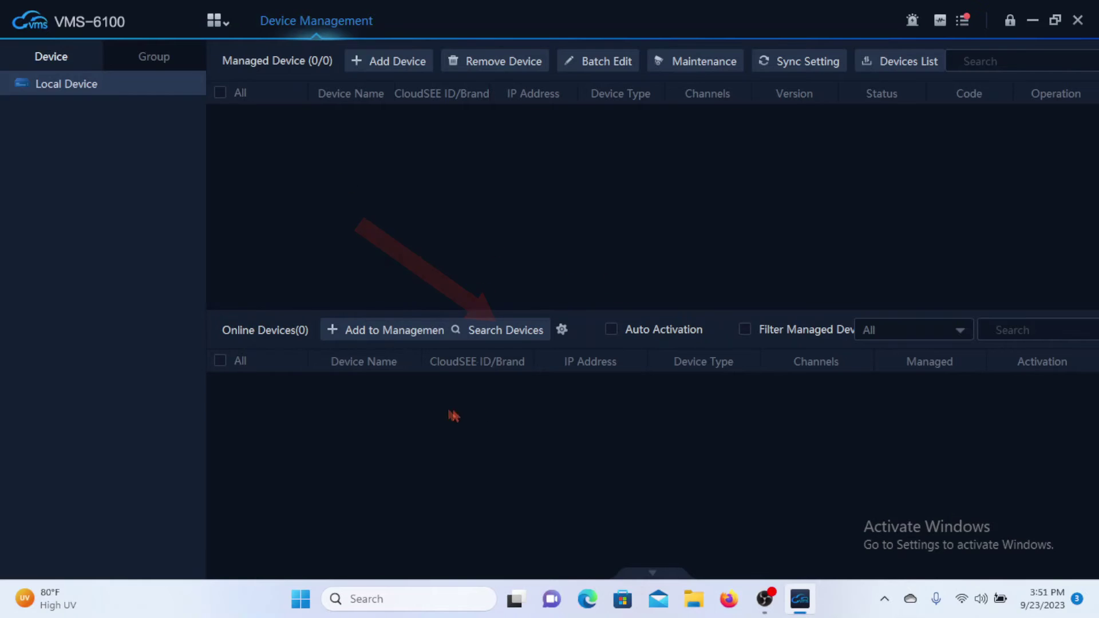
{"action": "left_click", "coordinate": [499, 337]}
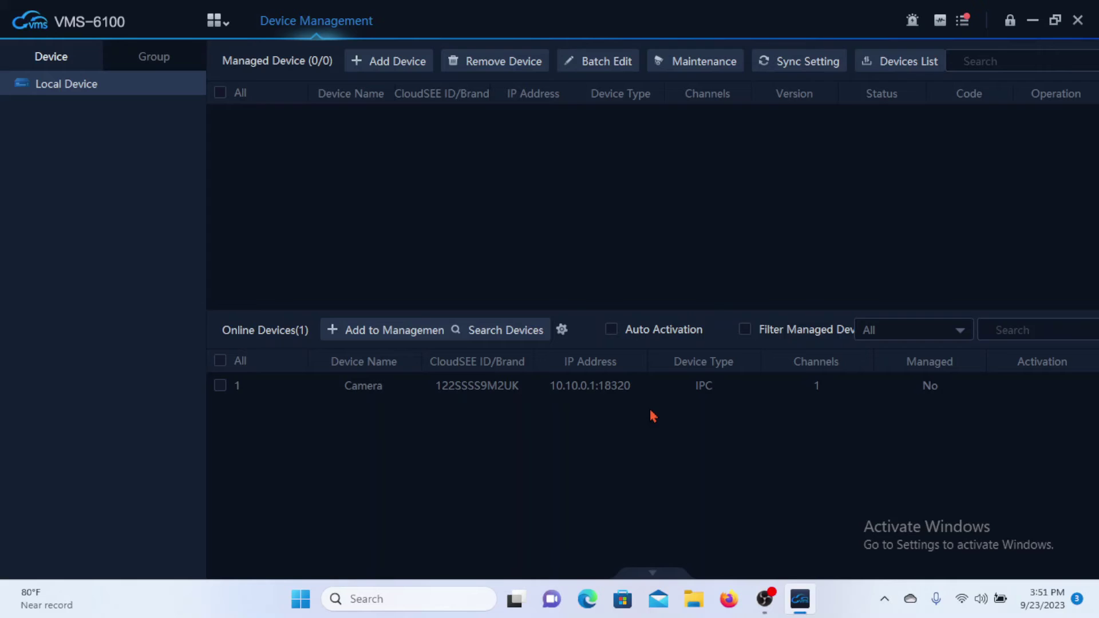
{"action": "left_click", "coordinate": [220, 385]}
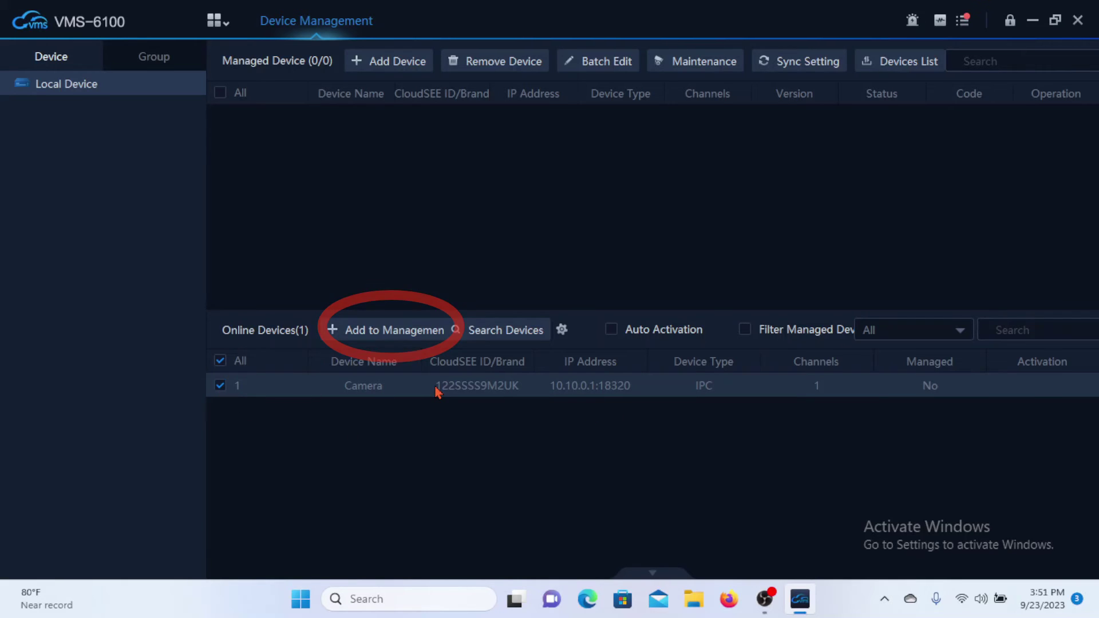
{"action": "left_click", "coordinate": [378, 331]}
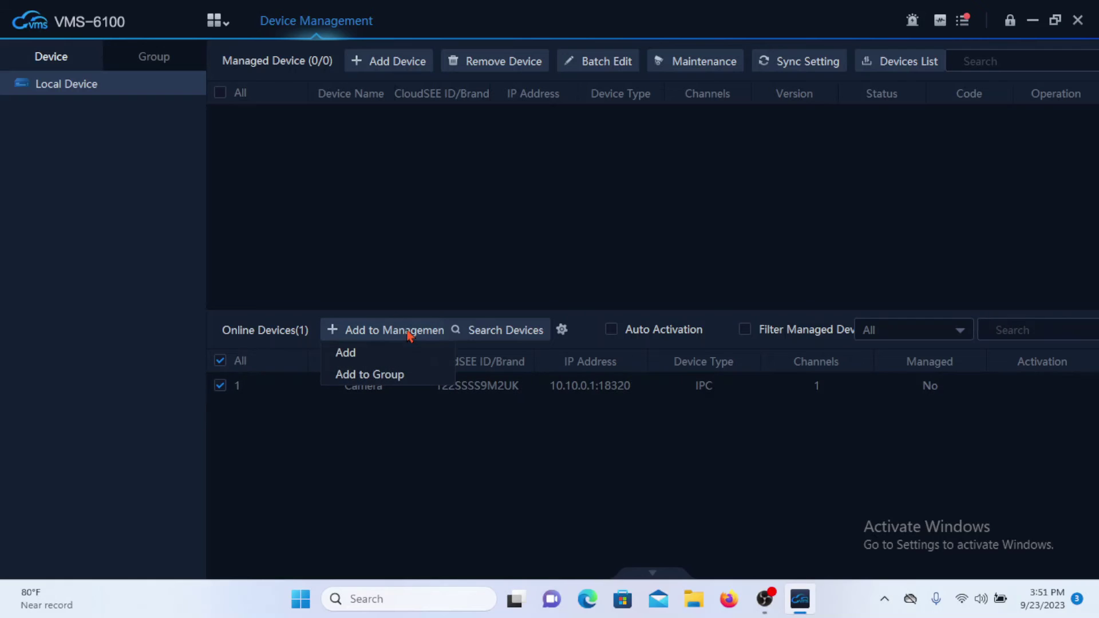
{"action": "left_click", "coordinate": [346, 353]}
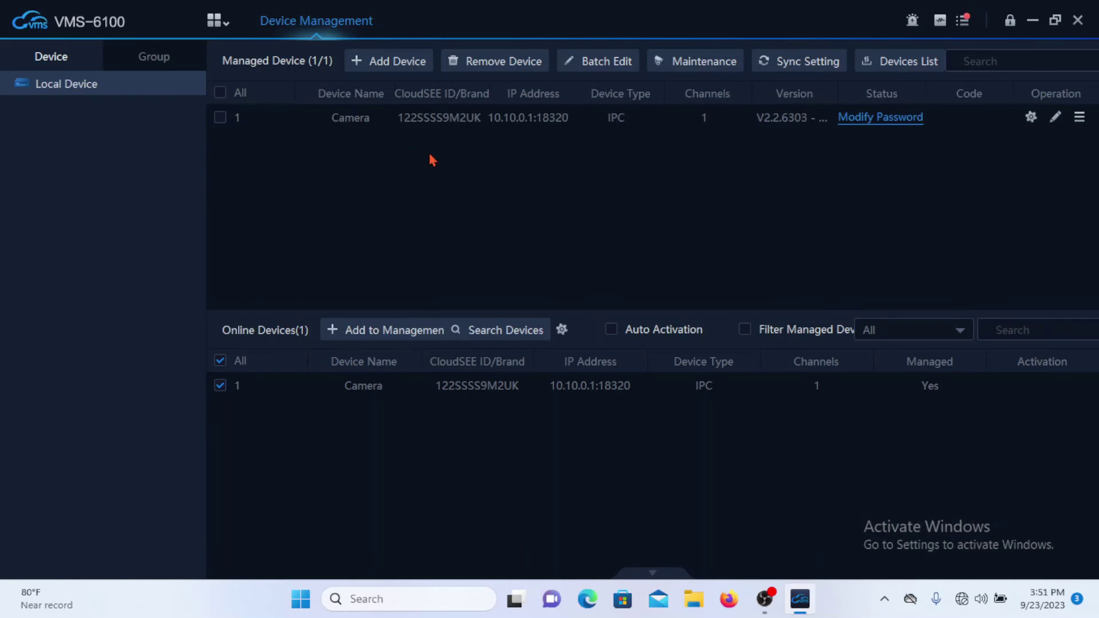
{"action": "left_click", "coordinate": [220, 118]}
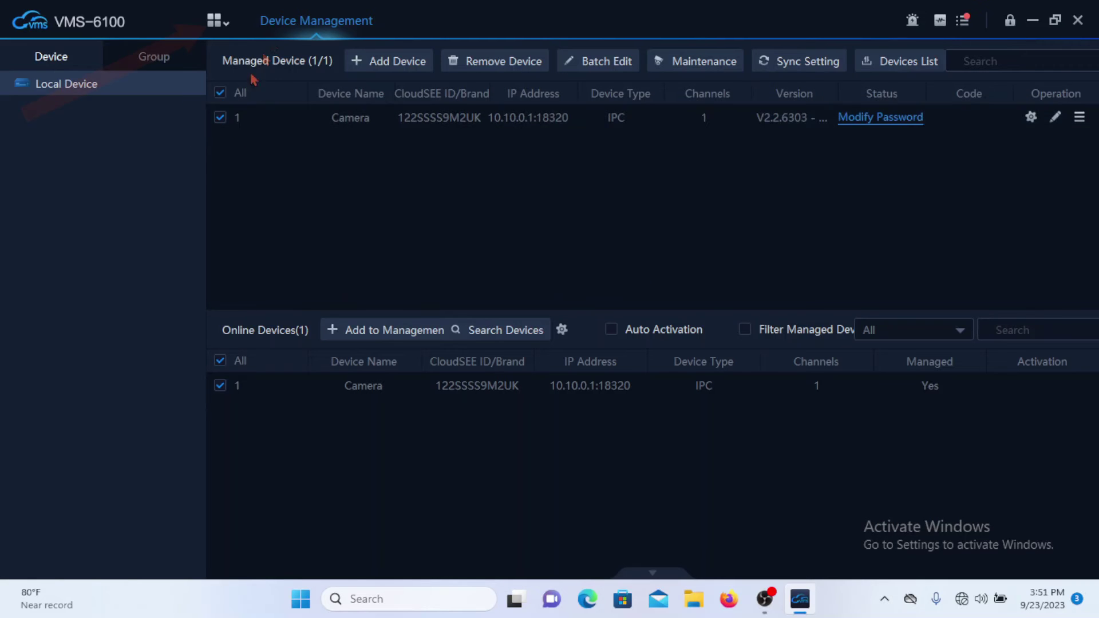
{"action": "left_click", "coordinate": [214, 21]}
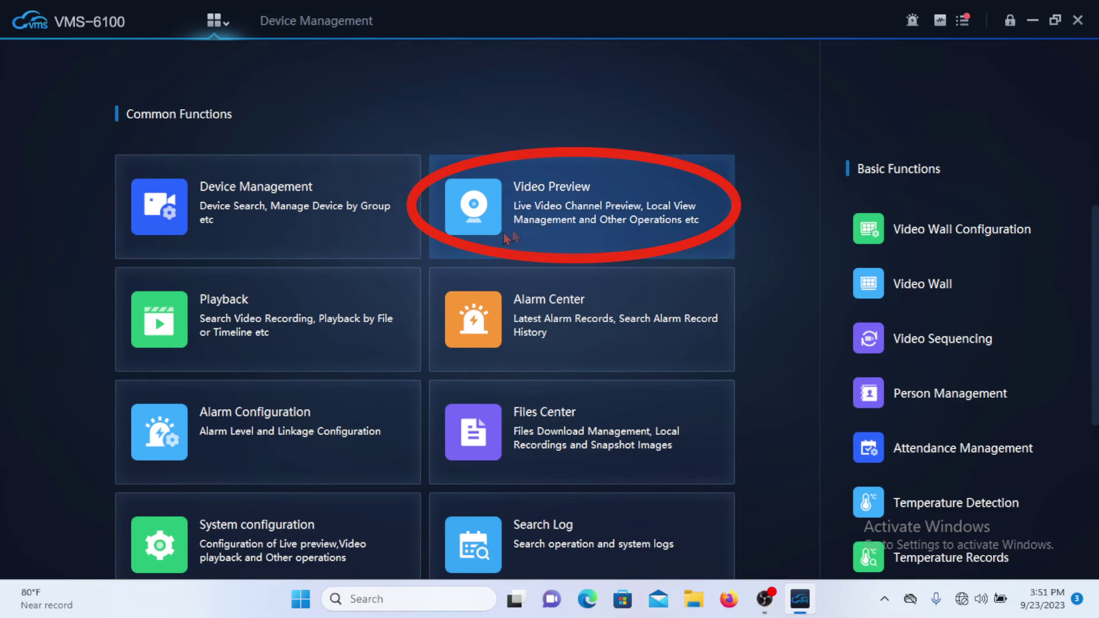
Open Video Preview and switch the camera's live stream from SD to HD
{"action": "left_click", "coordinate": [648, 189]}
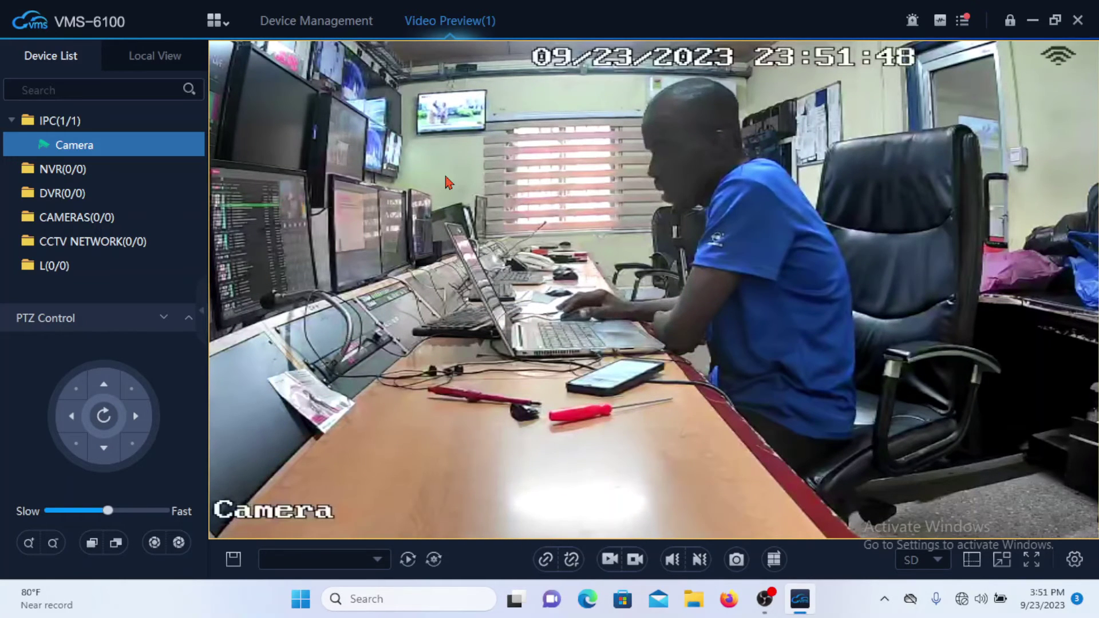
{"action": "left_click", "coordinate": [927, 561]}
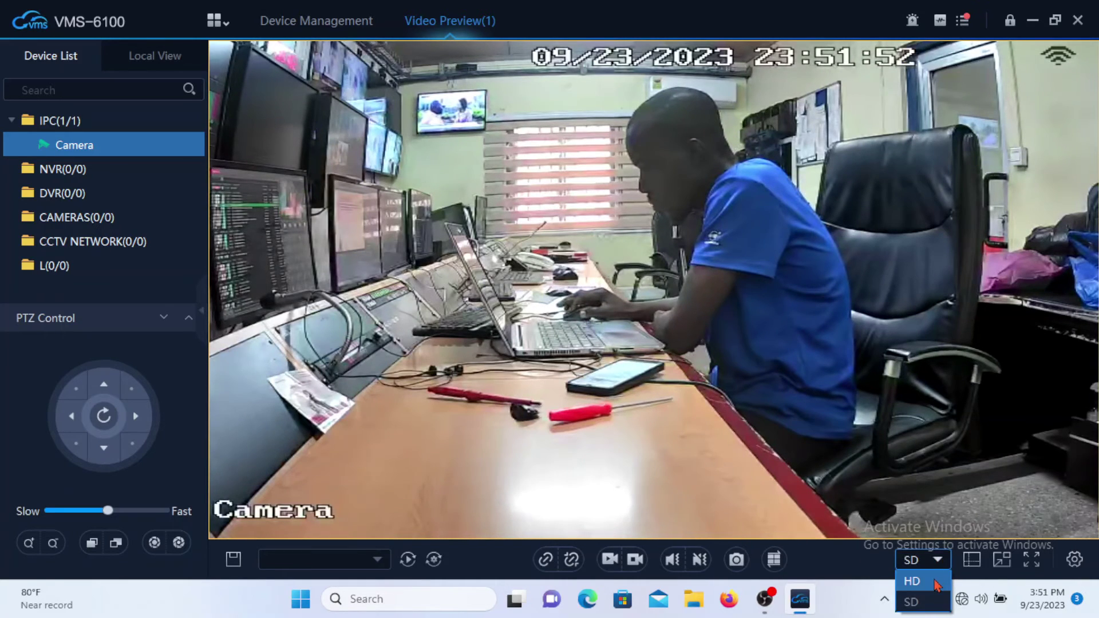
{"action": "left_click", "coordinate": [935, 582]}
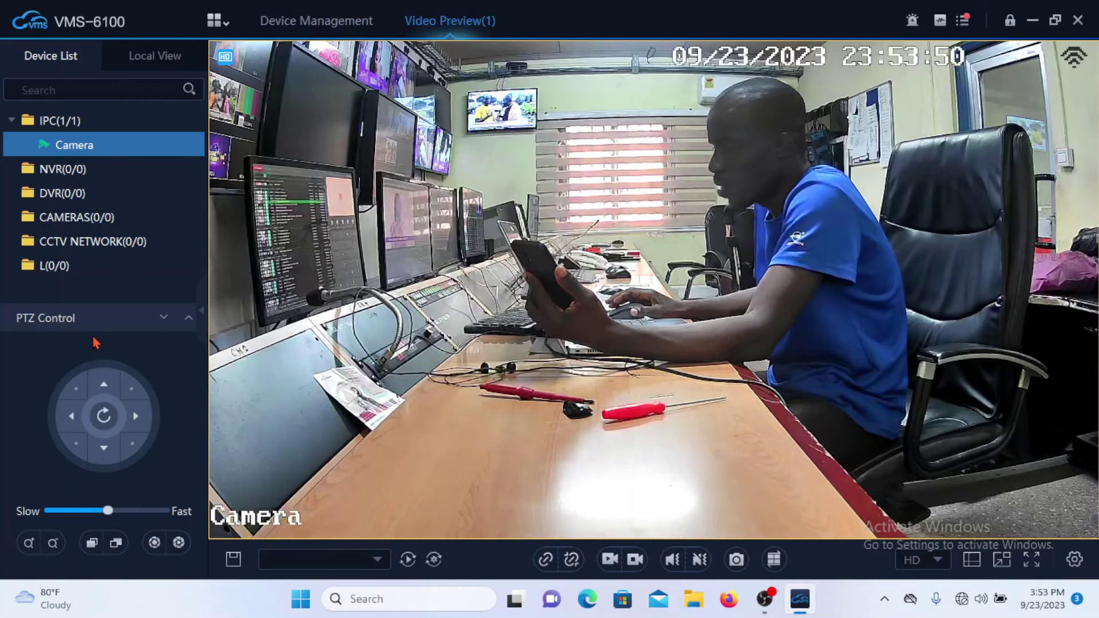
{"action": "left_click", "coordinate": [216, 23]}
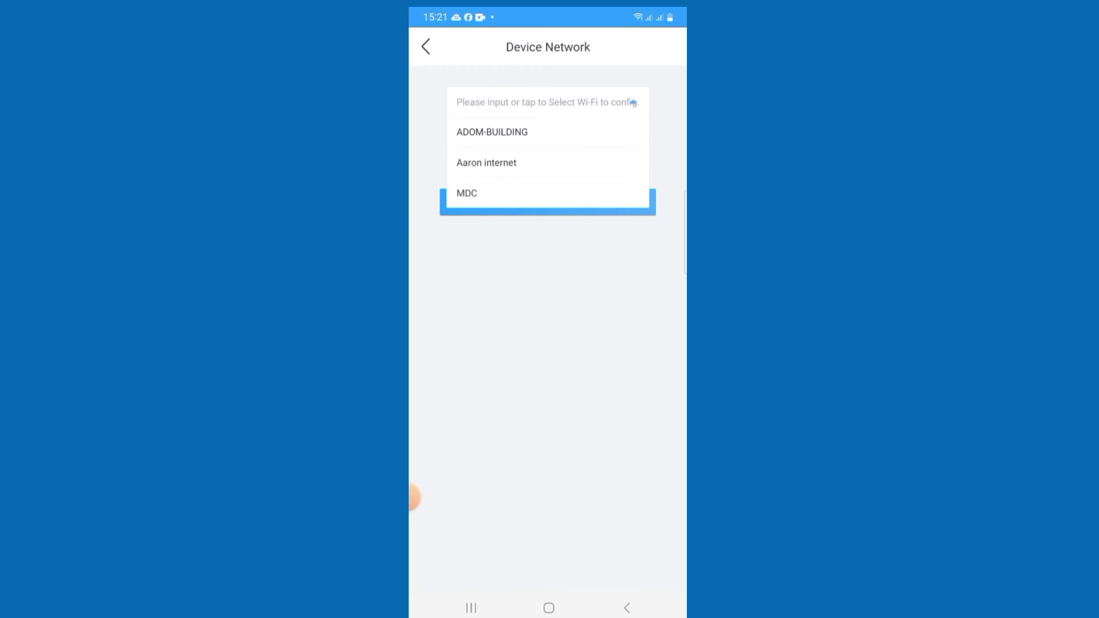
Send the MDC Wi-Fi network and its password to the camera
{"action": "left_click", "coordinate": [466, 193]}
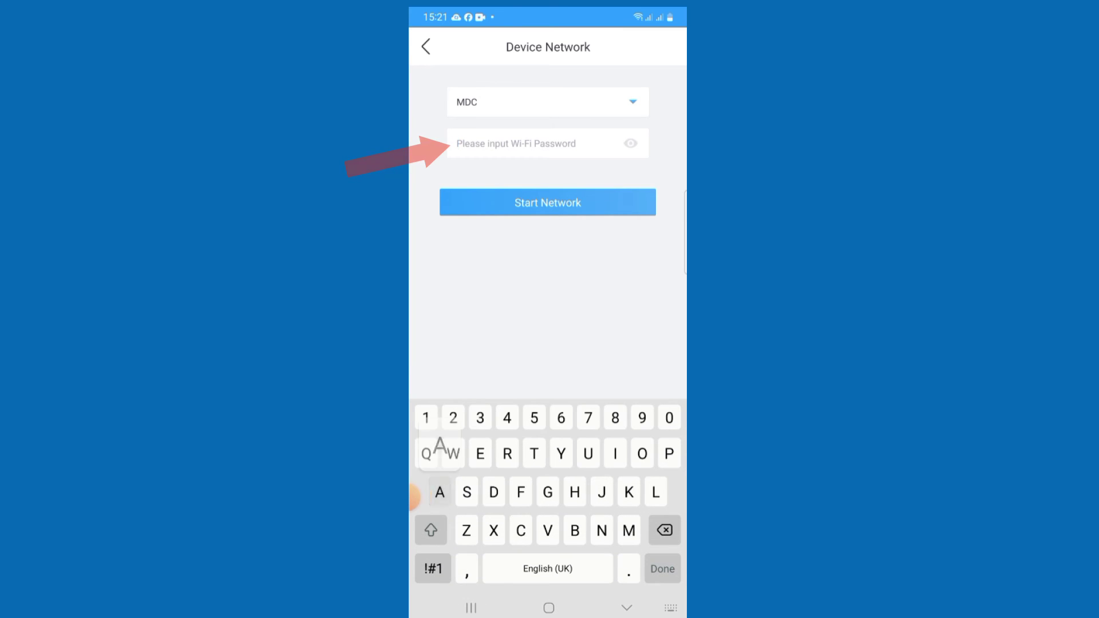
{"action": "key", "text": "Return"}
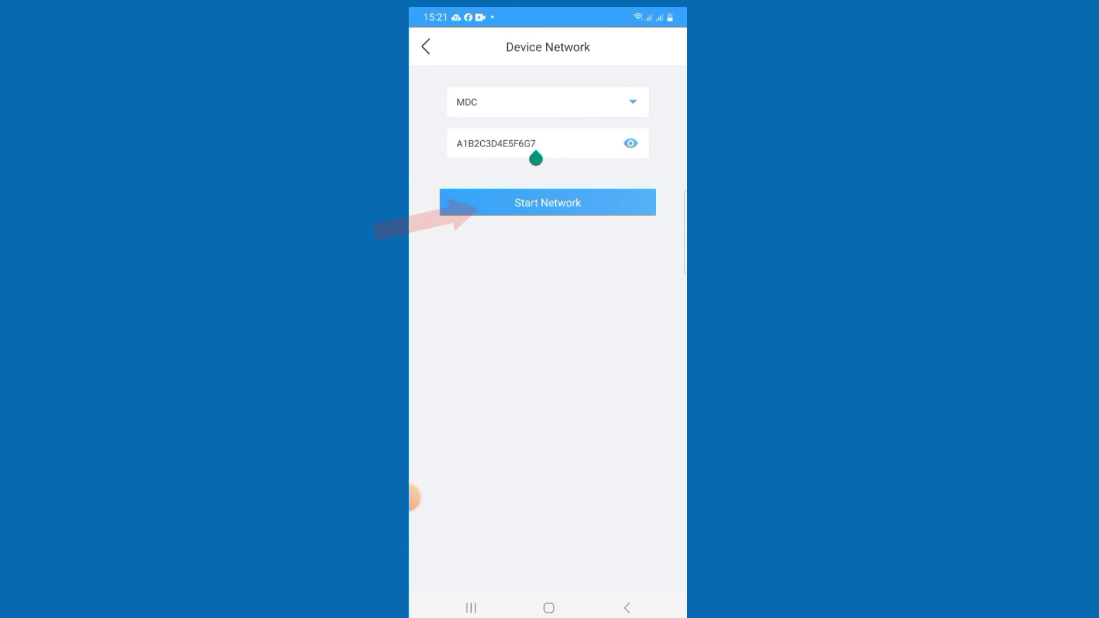
{"action": "left_click", "coordinate": [548, 203]}
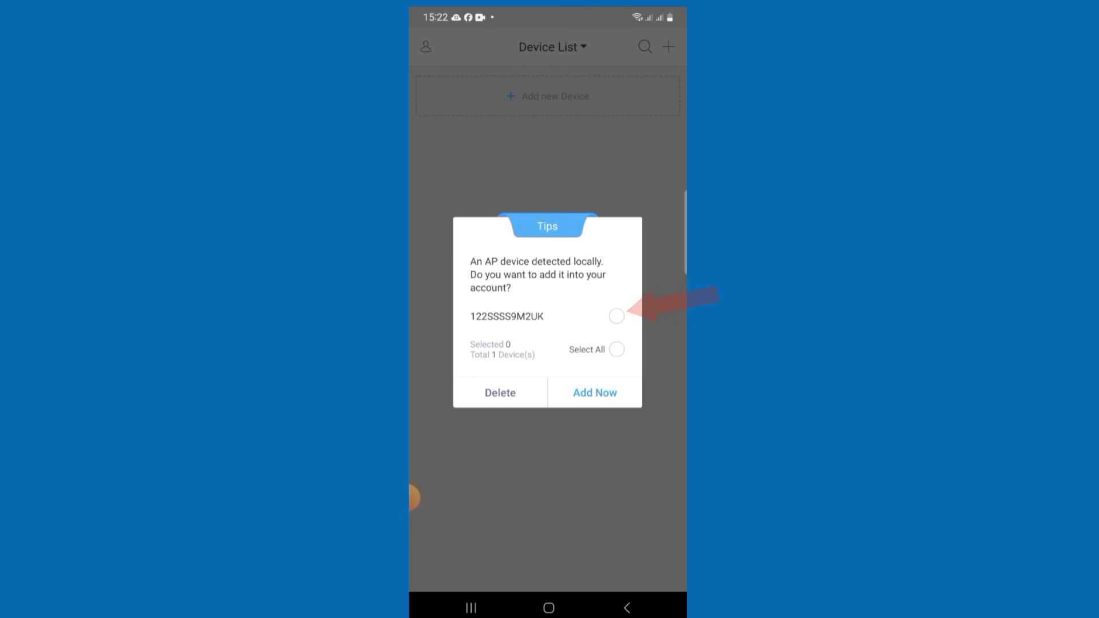
Add the locally detected camera to the account, then open its live view from Device List
{"action": "left_click", "coordinate": [617, 316]}
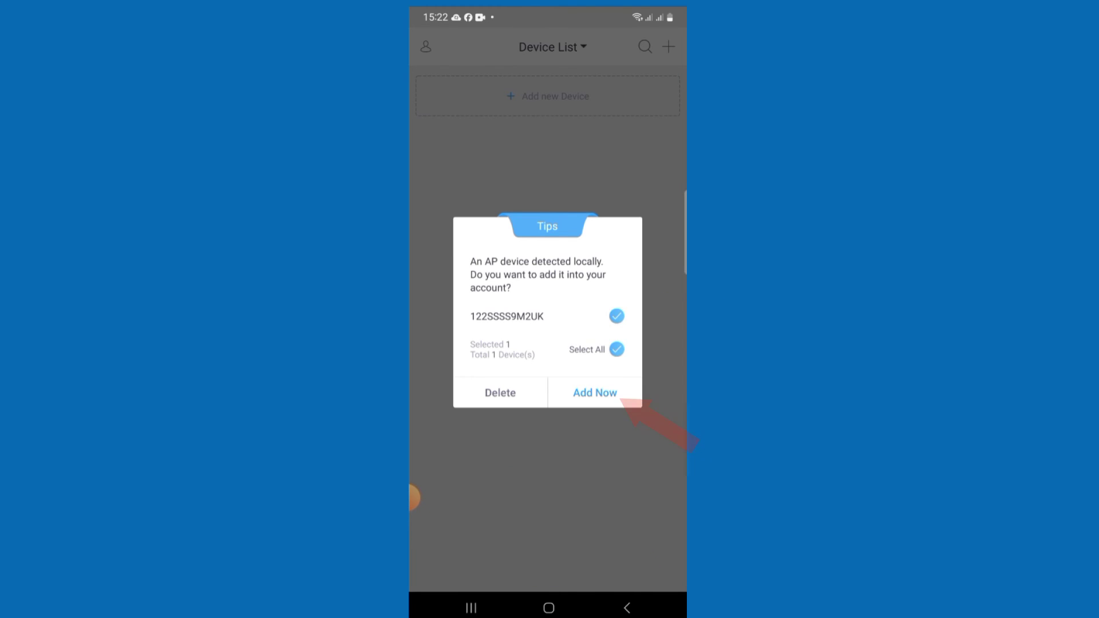
{"action": "left_click", "coordinate": [595, 392]}
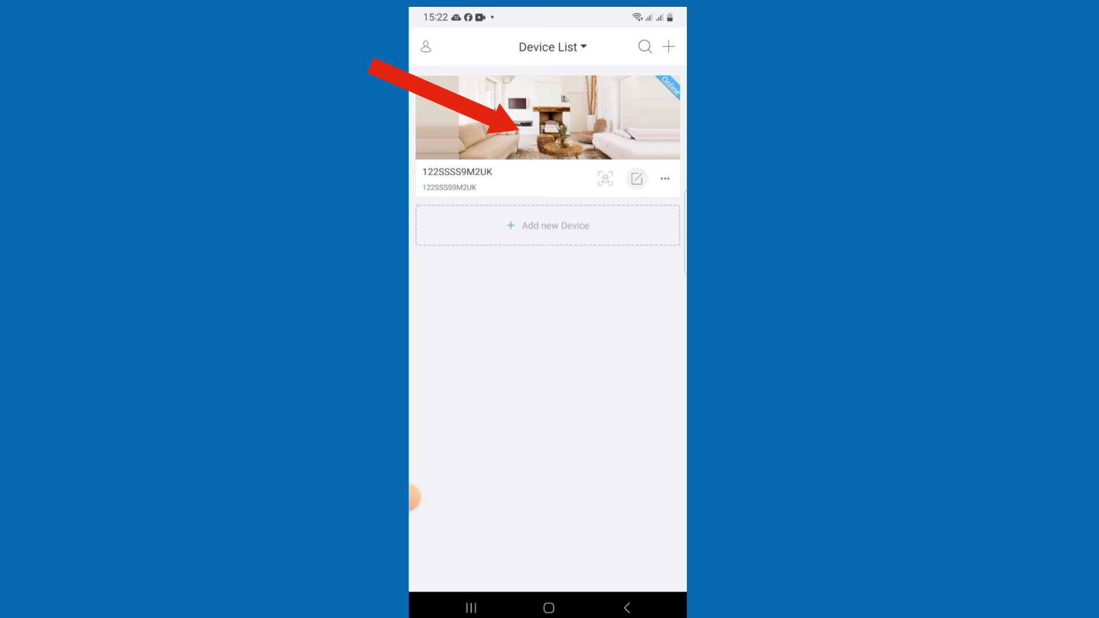
{"action": "left_click", "coordinate": [548, 117]}
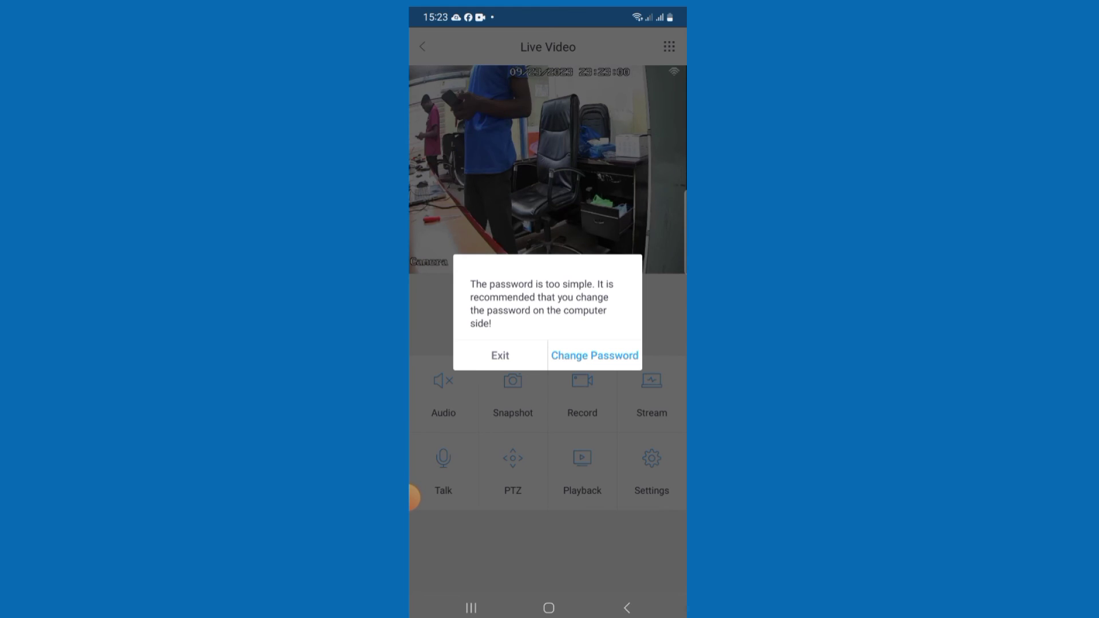
Let the live stream load and dismiss the weak-password warning
{"action": "left_click", "coordinate": [500, 356]}
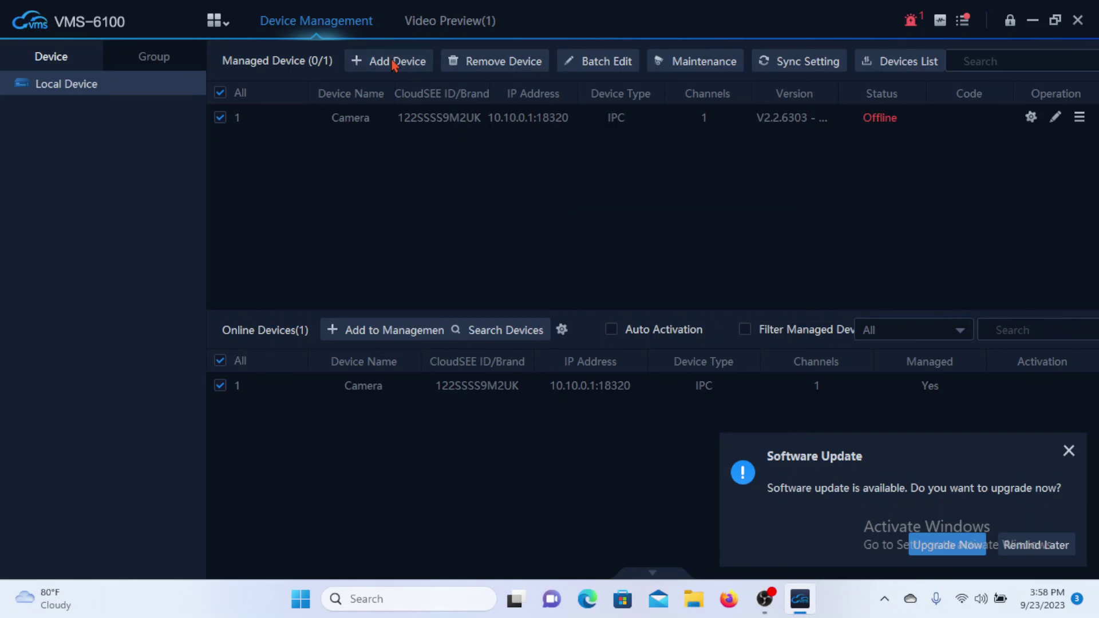
{"action": "left_click", "coordinate": [394, 66]}
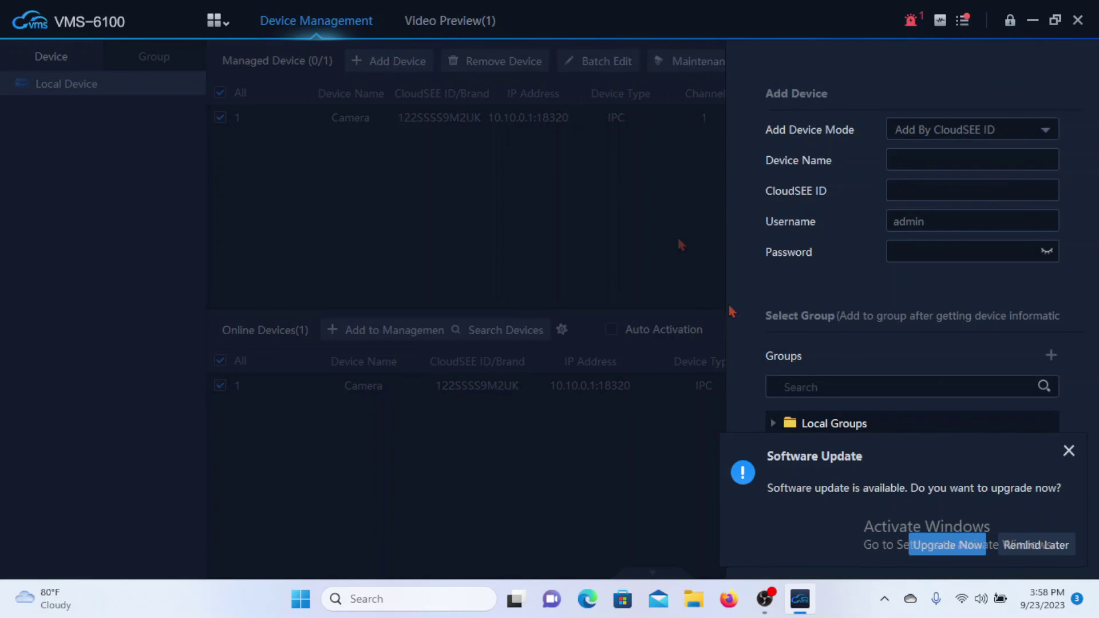
{"action": "left_click", "coordinate": [974, 190]}
{"action": "type", "text": "122"}
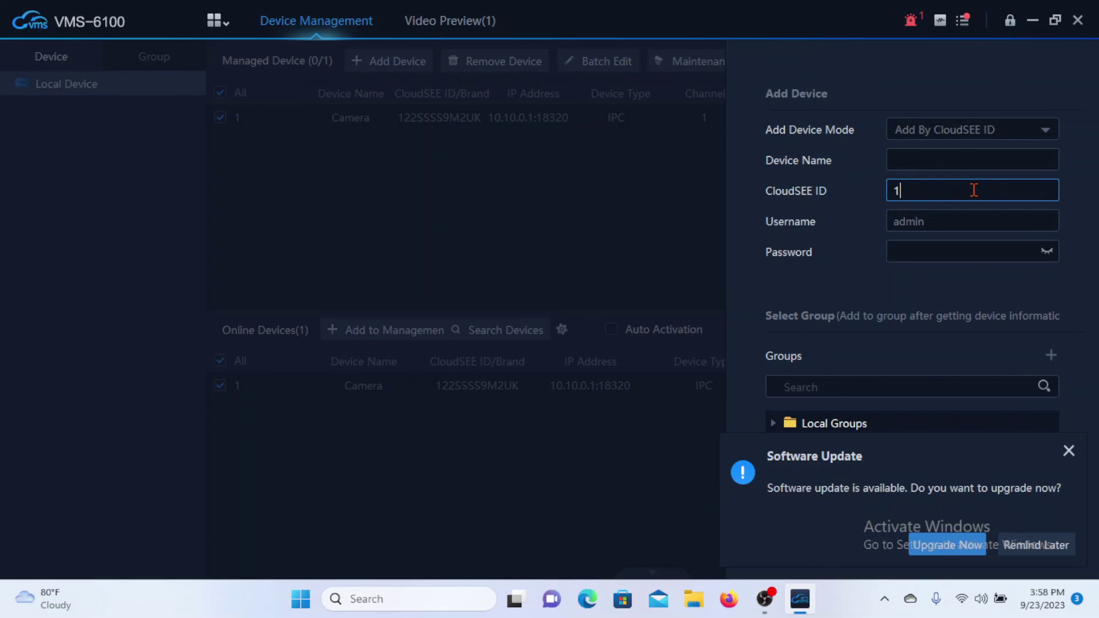
{"action": "type", "text": "SSSS9M2UK"}
{"action": "left_click", "coordinate": [965, 252]}
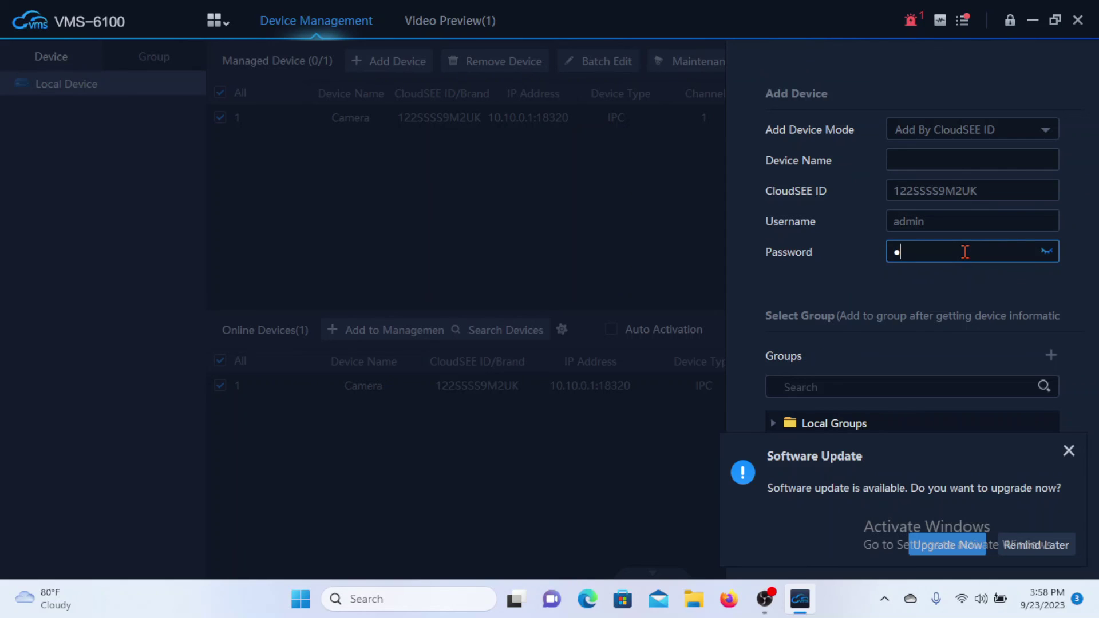
Submit the device, letting it replace the already managed camera entry
{"action": "left_click", "coordinate": [1069, 450]}
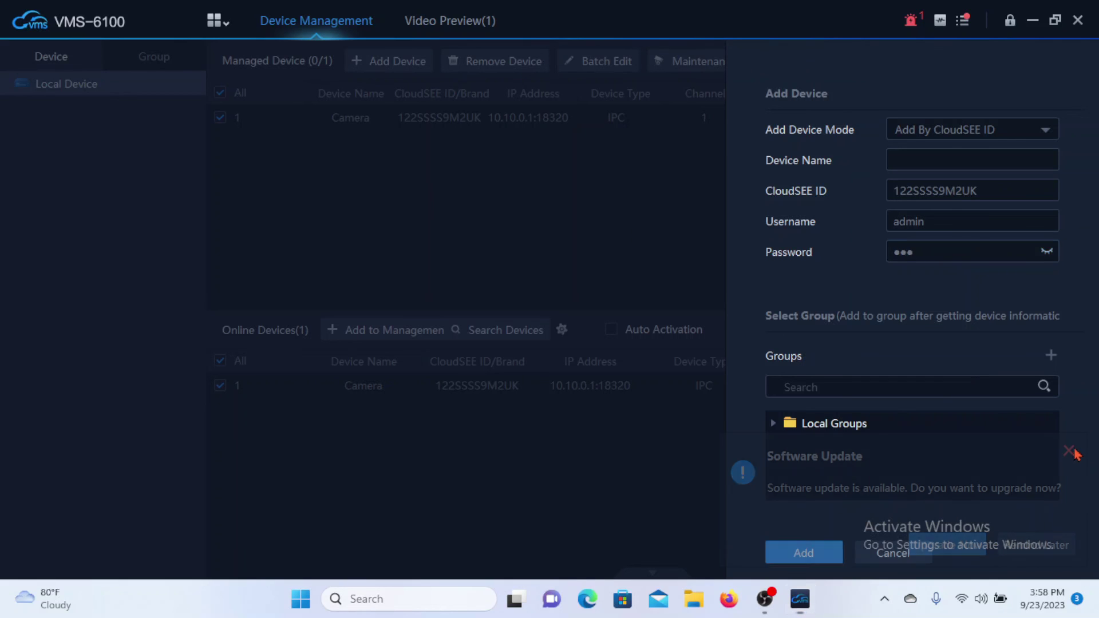
{"action": "left_click", "coordinate": [812, 556]}
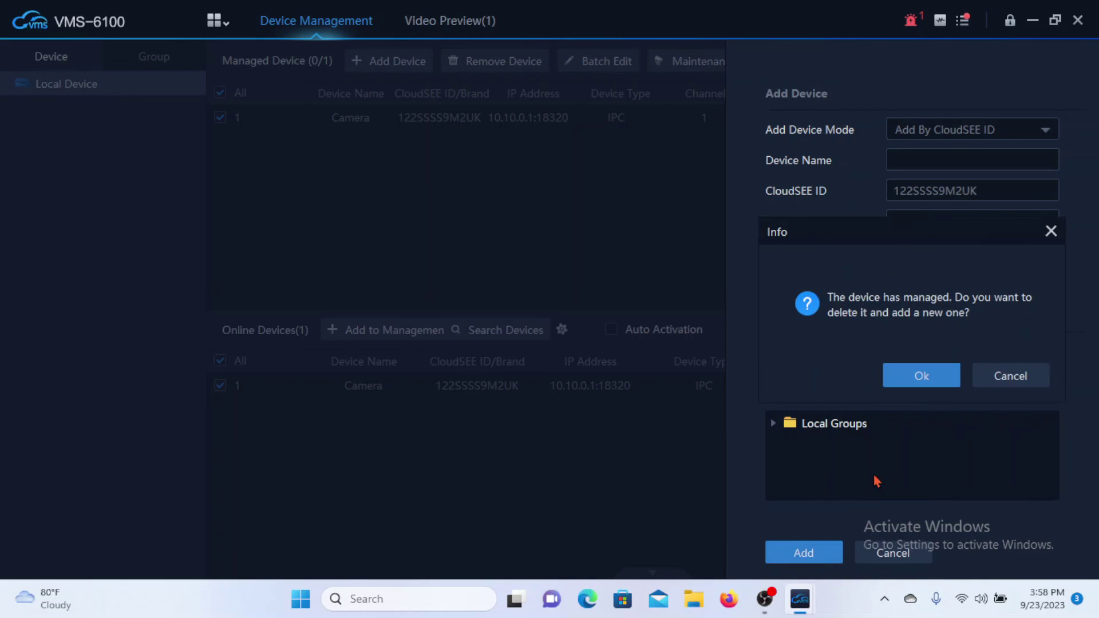
{"action": "left_click", "coordinate": [918, 375]}
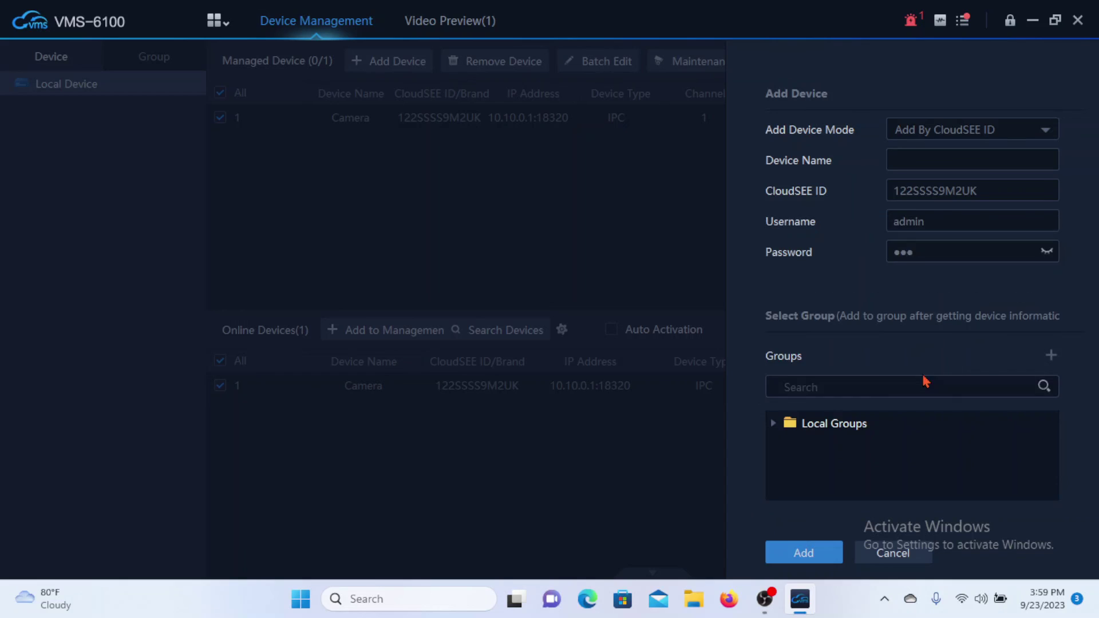